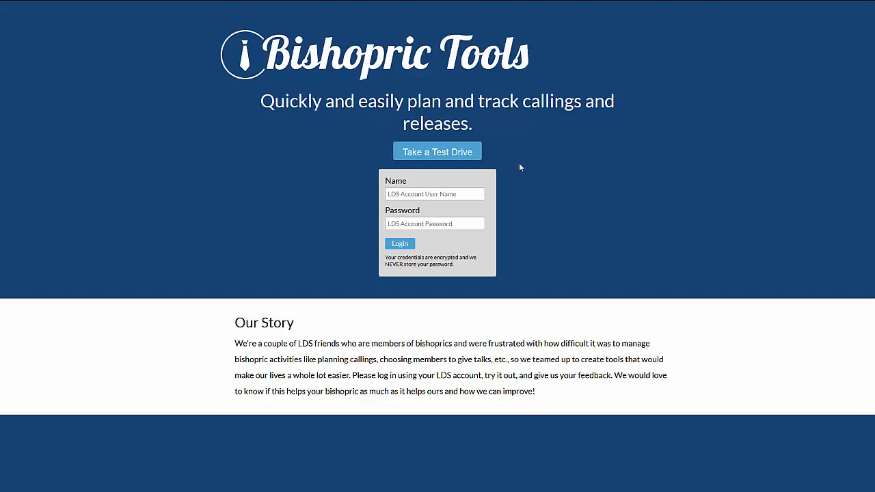
Start the test drive and filter the Ready To Call members to Youth 16 & 17 only
left_click(436, 152)
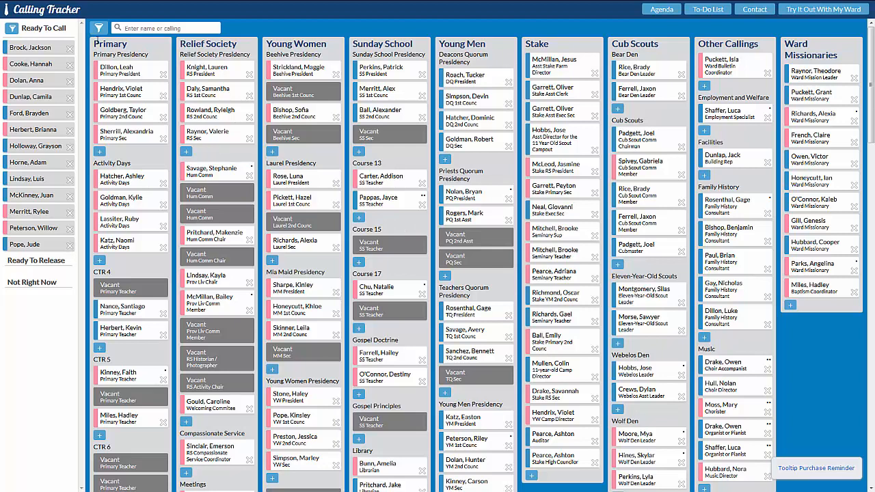
left_click(11, 30)
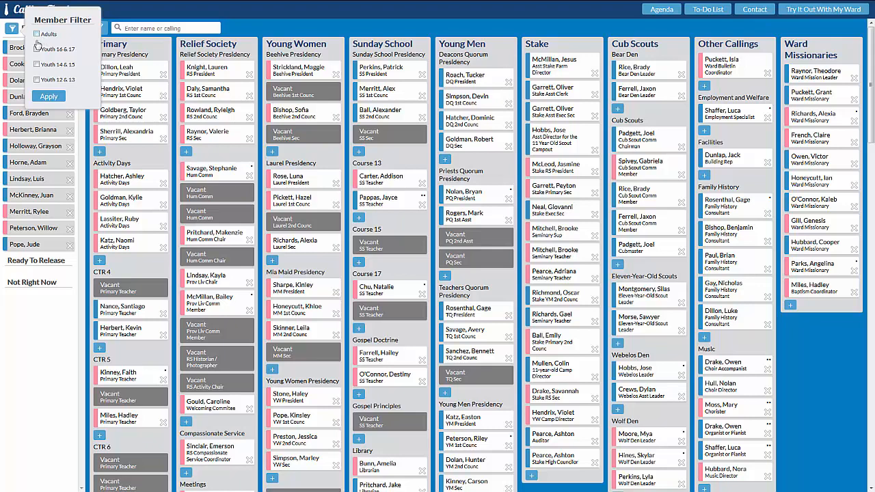
left_click(55, 96)
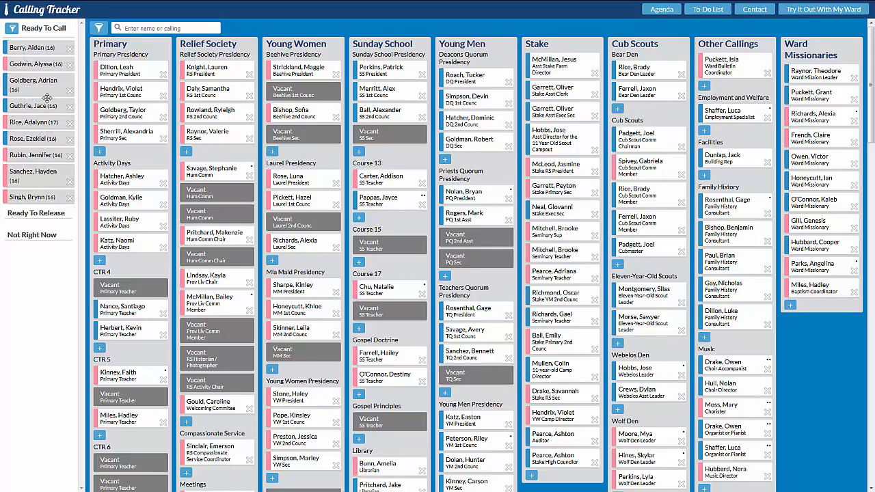
Change the Ready To Call member filter from Youth 16 & 17 to Adults
left_click(12, 30)
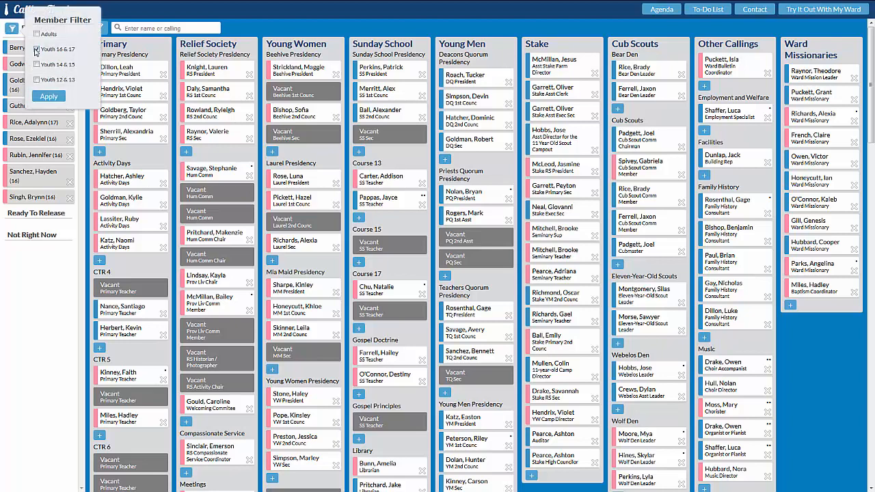
left_click(46, 96)
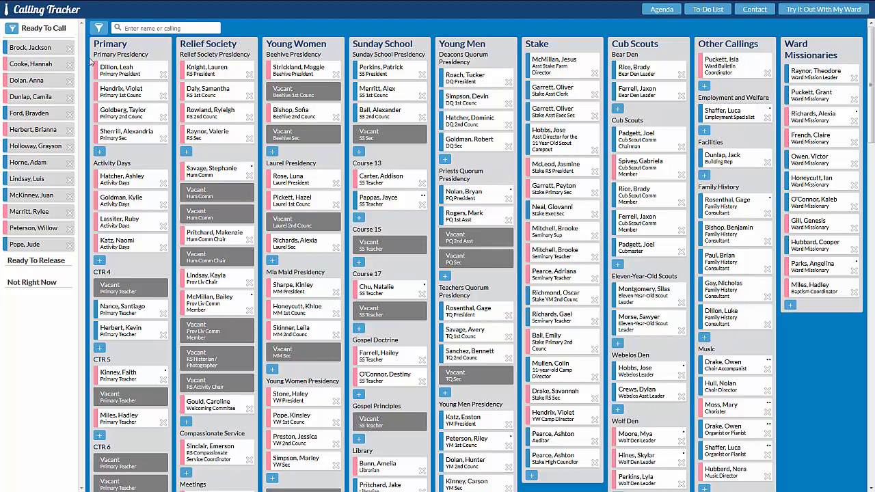
Filter the calling board to show only the Primary and Young Women organizations
left_click(99, 30)
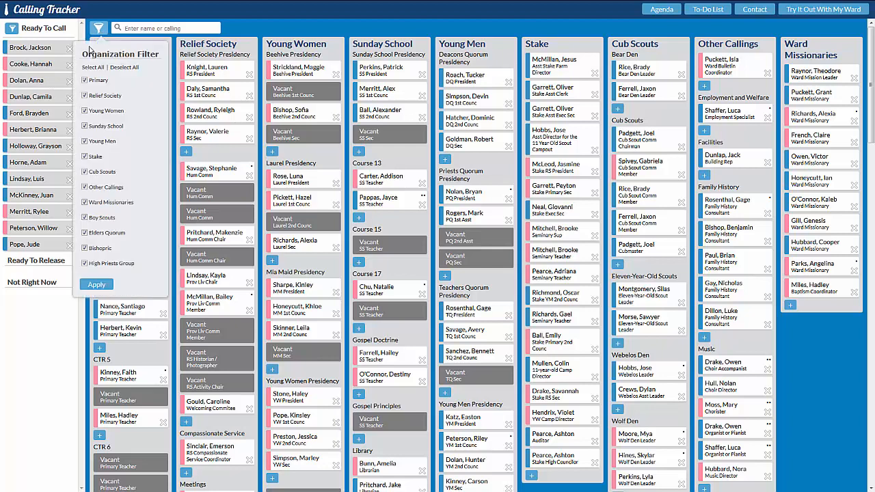
left_click(118, 68)
left_click(84, 80)
left_click(84, 111)
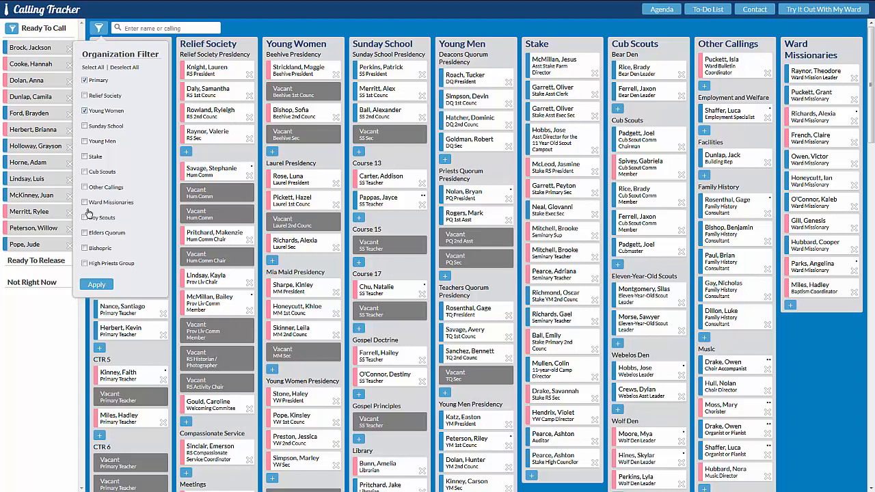
left_click(97, 285)
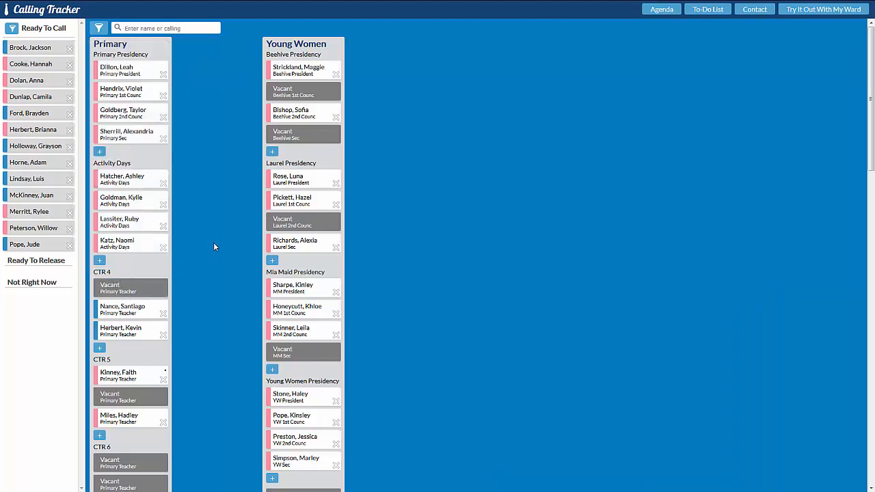
Reset the organization filter so that every organization is included on the board
left_click(98, 28)
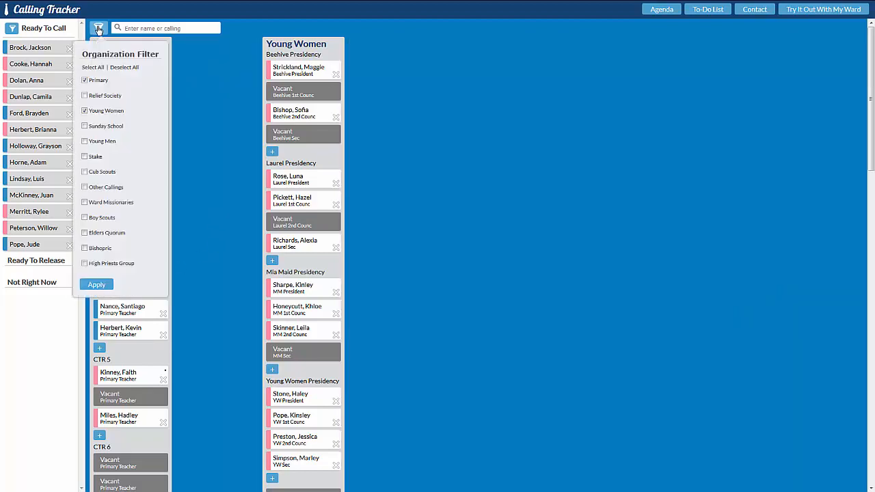
left_click(93, 67)
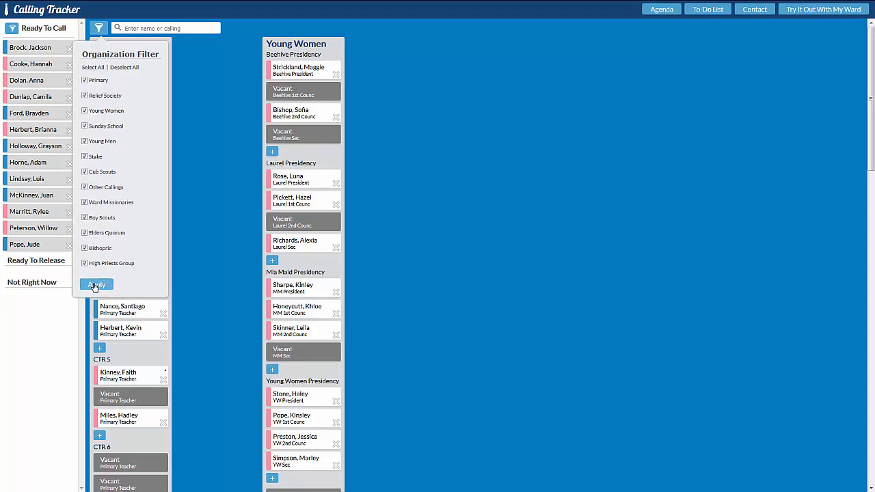
left_click(93, 284)
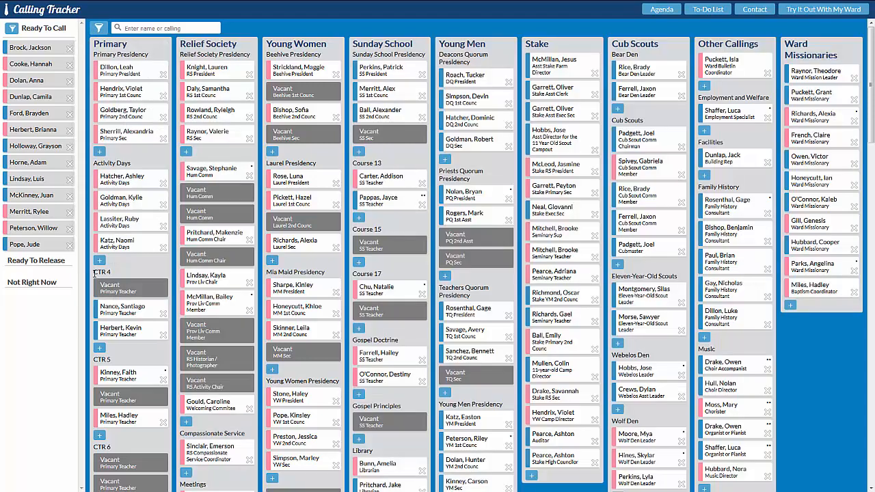
Search the callings by the beginning of a member's surname, and clear the search
left_click(156, 28)
type("mitch")
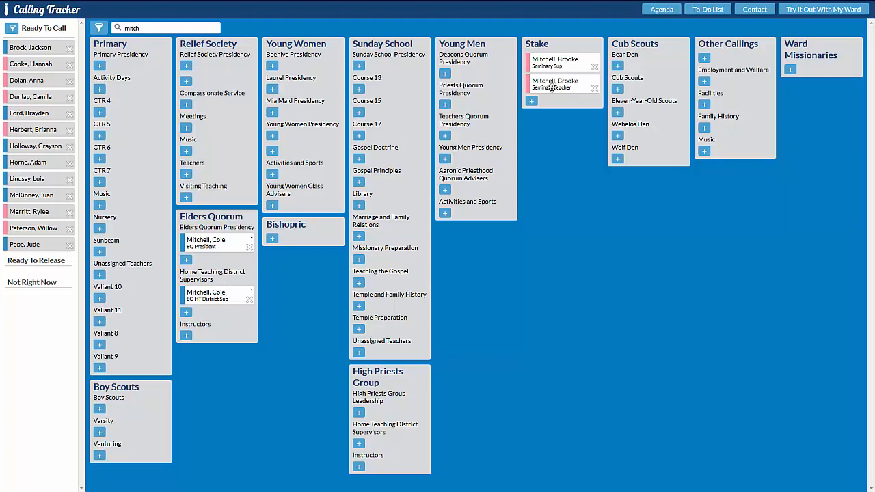
double_click(118, 28)
key("BackSpace")
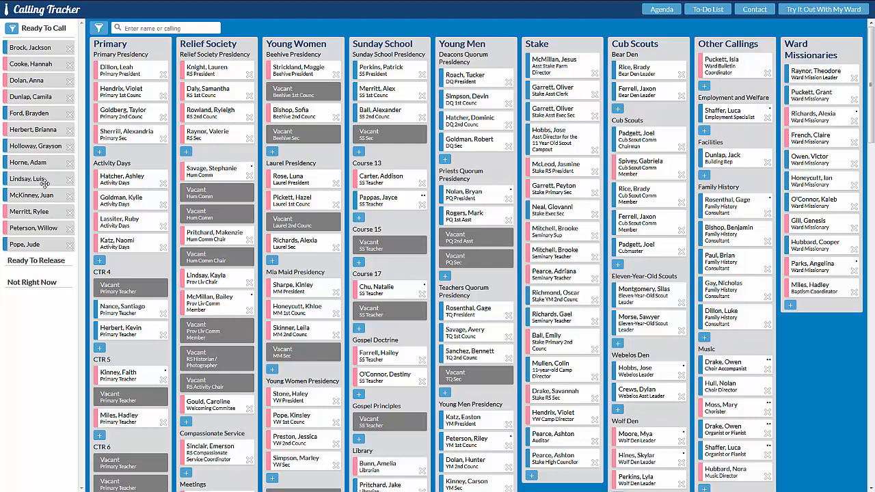
Move the last member in the Ready To Call list to Not Right Now with the note "Not active"
left_click(69, 246)
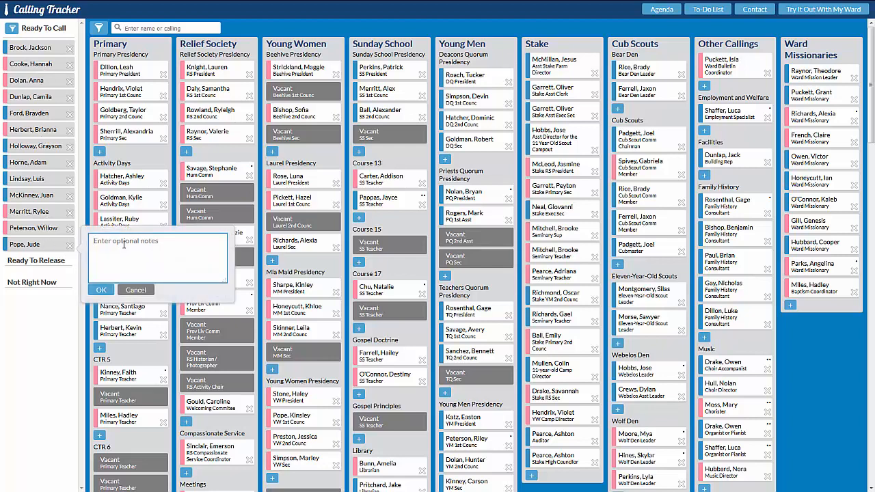
type("Not active")
left_click(101, 290)
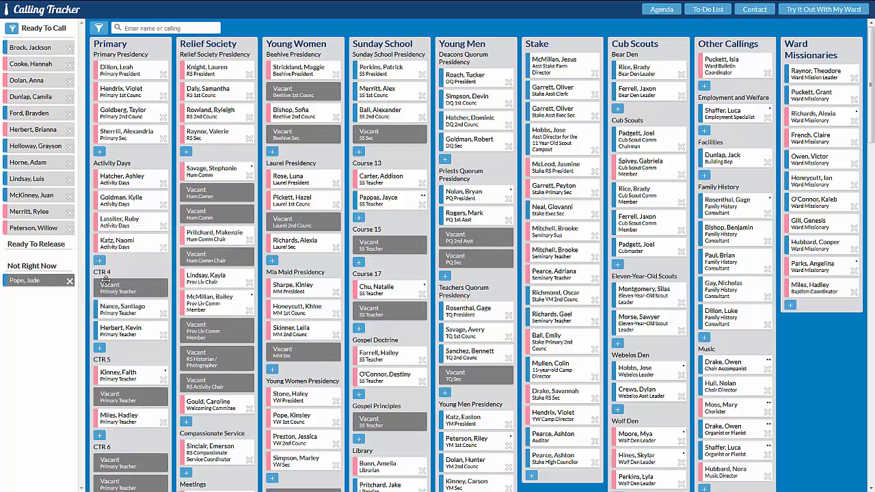
Move the tenth Ready To Call member to Not Right Now with the note "Moving", and check the notes of the set-aside members
left_click(69, 196)
left_click_drag(135, 193, 84, 195)
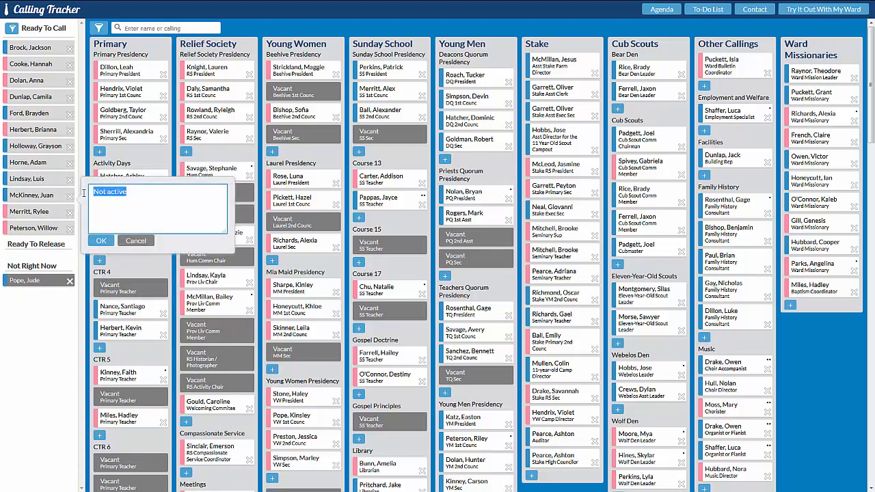
type("Moving")
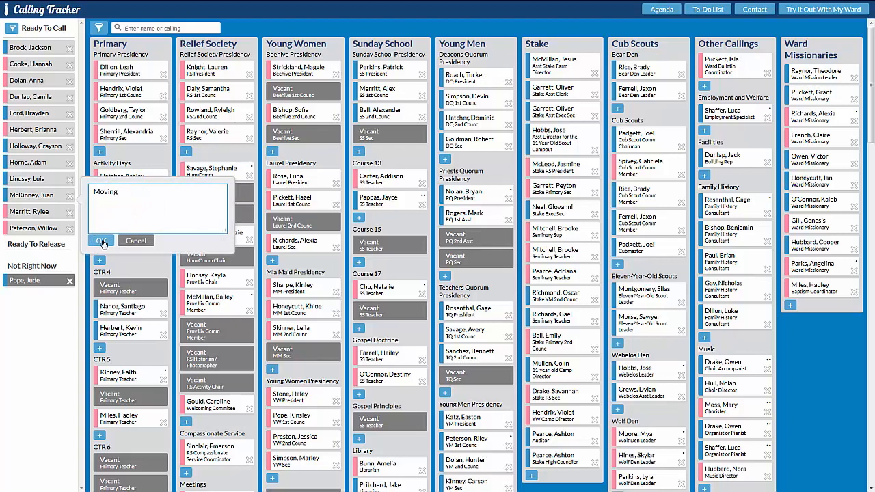
left_click(102, 241)
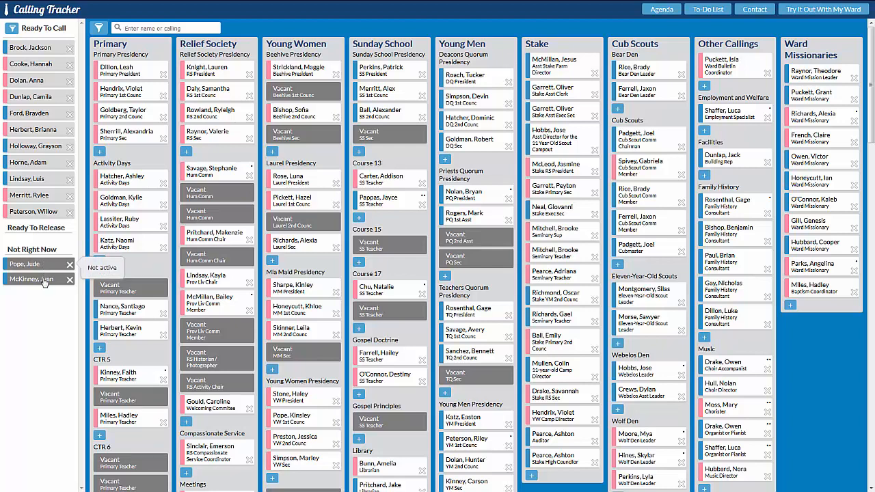
mouse_move(45, 284)
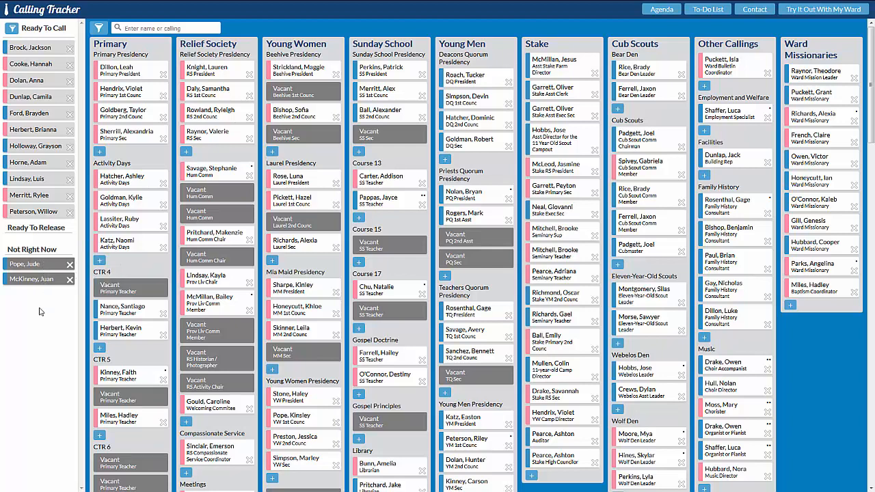
mouse_move(70, 267)
Plan to call the current Webelos Leader to the first vacant CTR 6 Primary Teacher position and release them as Webelos Leader
left_click_drag(656, 370, 146, 462)
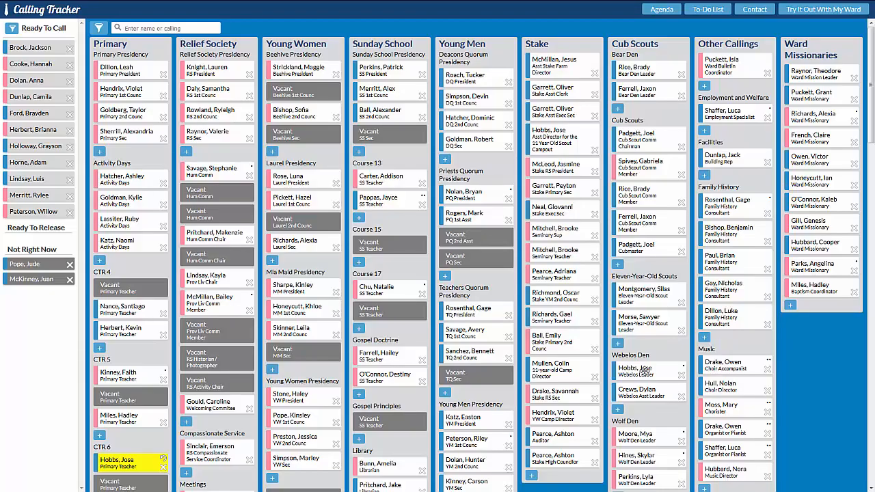
left_click(682, 377)
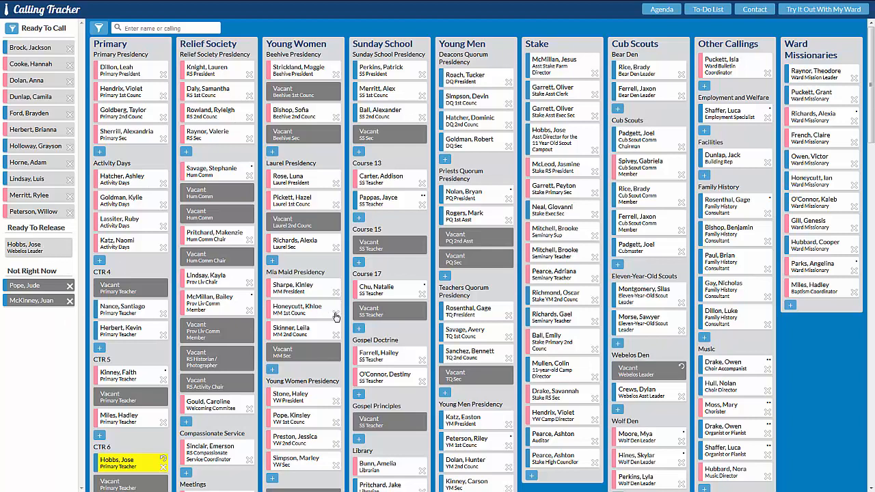
Release the Mia Maid 1st Counselor and place the ninth Ready To Call member in the vacant RS Historian / Photographer calling
left_click_drag(335, 316, 60, 287)
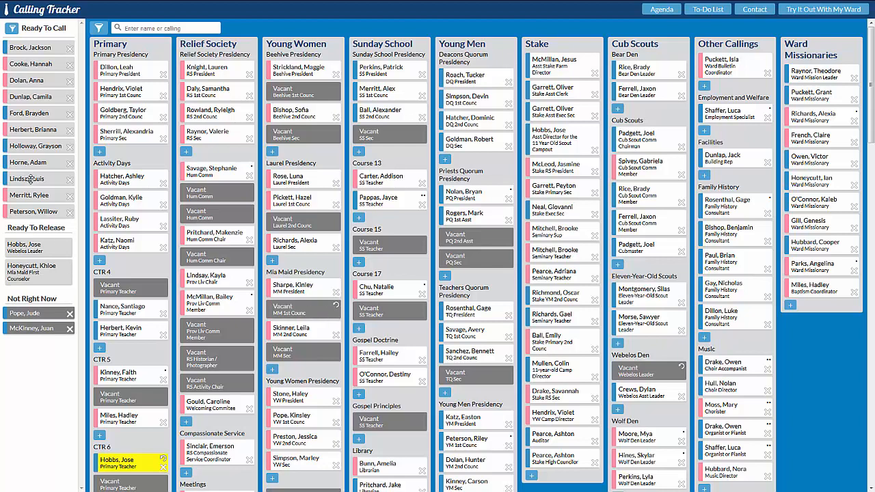
left_click_drag(30, 179, 210, 362)
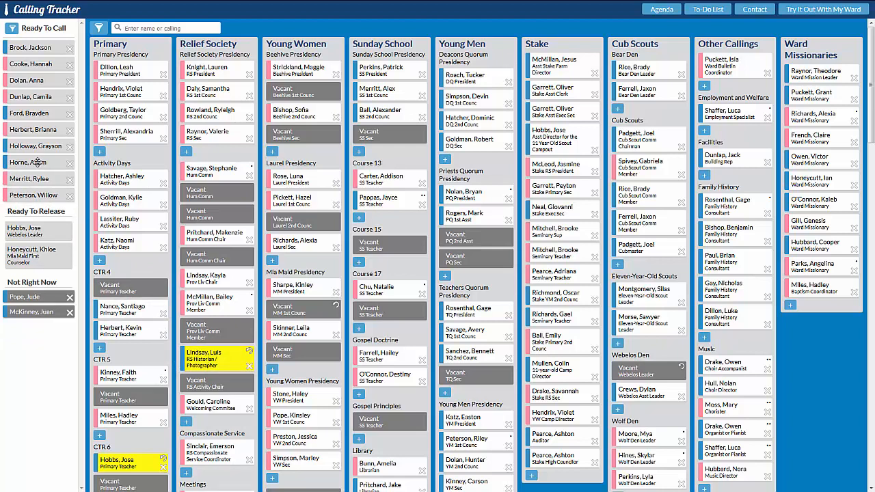
Place the eighth Ready To Call member as Webelos Leader and replace the Webelos Assistant Leader with the seventh
left_click_drag(39, 165, 646, 371)
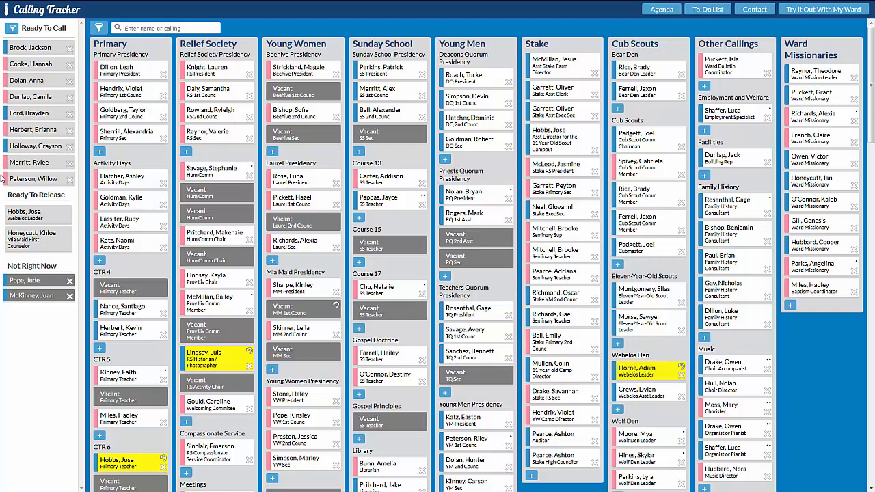
left_click_drag(44, 143, 645, 393)
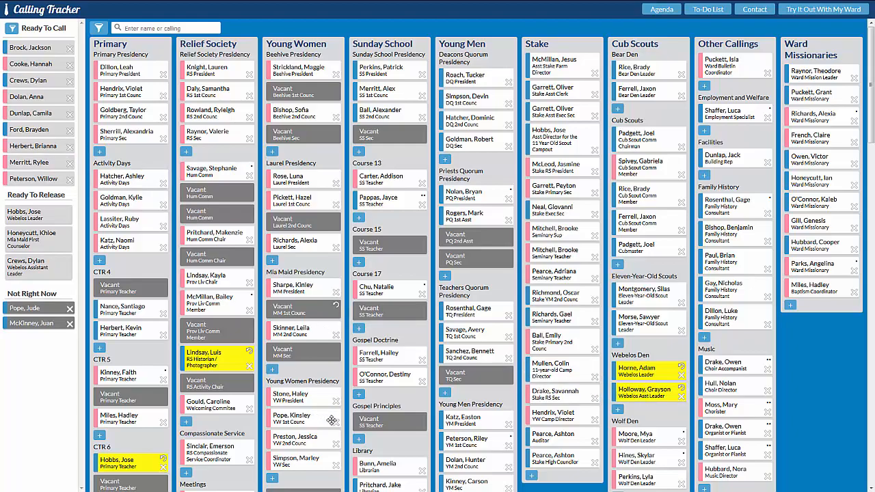
Release the first serving Nursery Leader in Primary and place the eighth Ready To Call member in the topmost vacant Nursery Leader calling
scroll(333, 431, "down", 3)
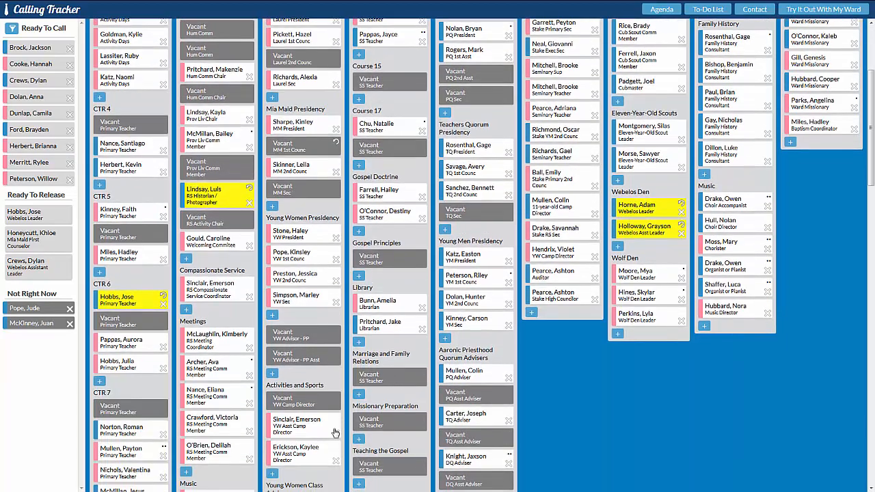
scroll(333, 428, "down", 3)
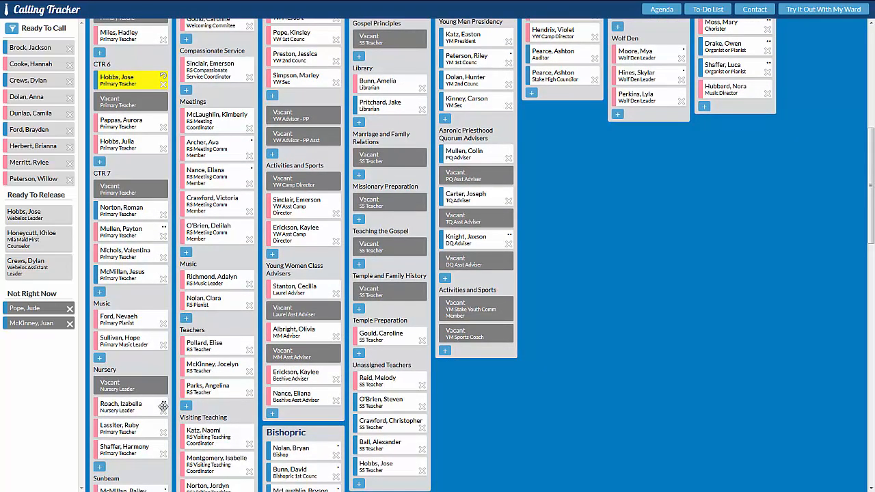
left_click(162, 410)
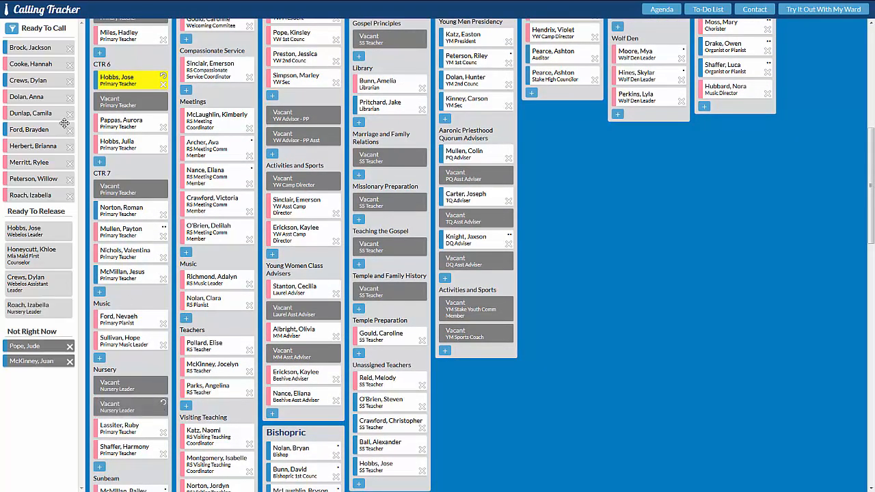
left_click_drag(34, 162, 128, 383)
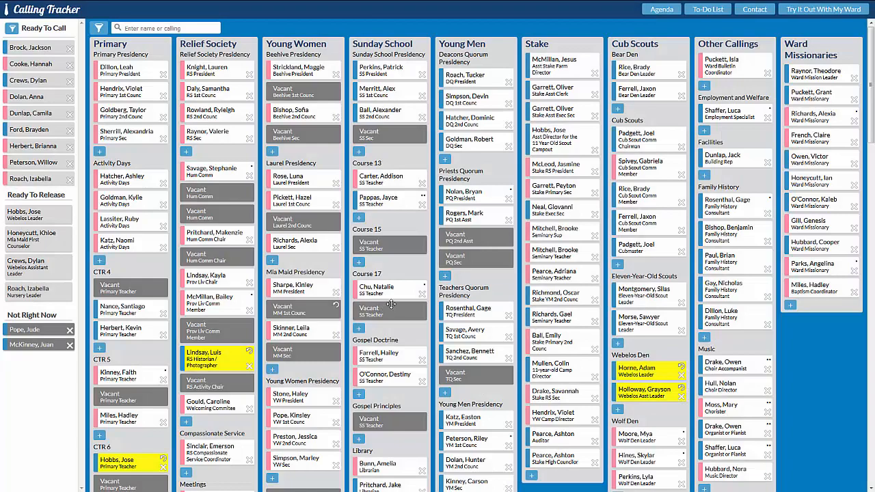
In the To-Do List, assign both Webelos Assistant Leader tasks to the second listed leader, and the Primary Teacher call and Webelos Leader release to the first
left_click(709, 10)
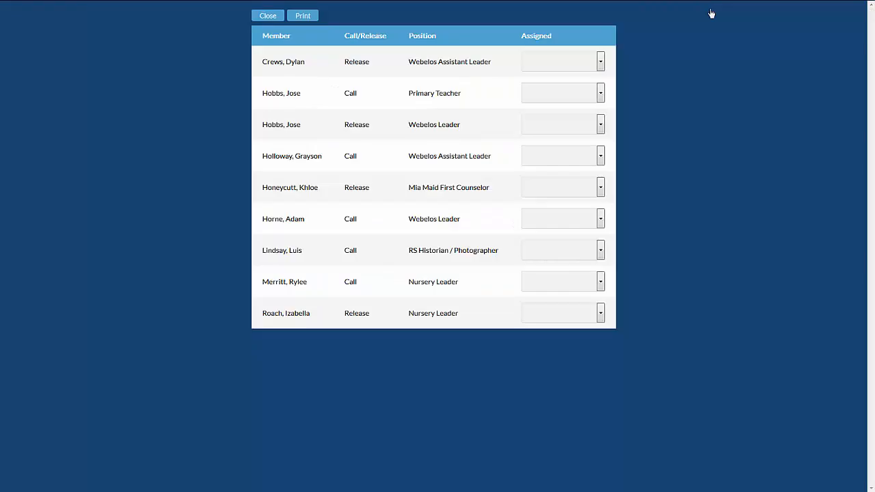
left_click(570, 65)
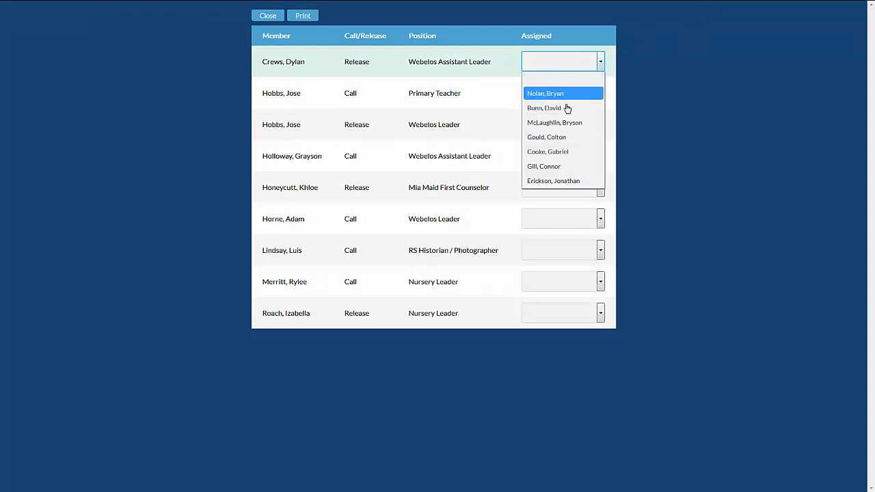
left_click(567, 107)
left_click(560, 96)
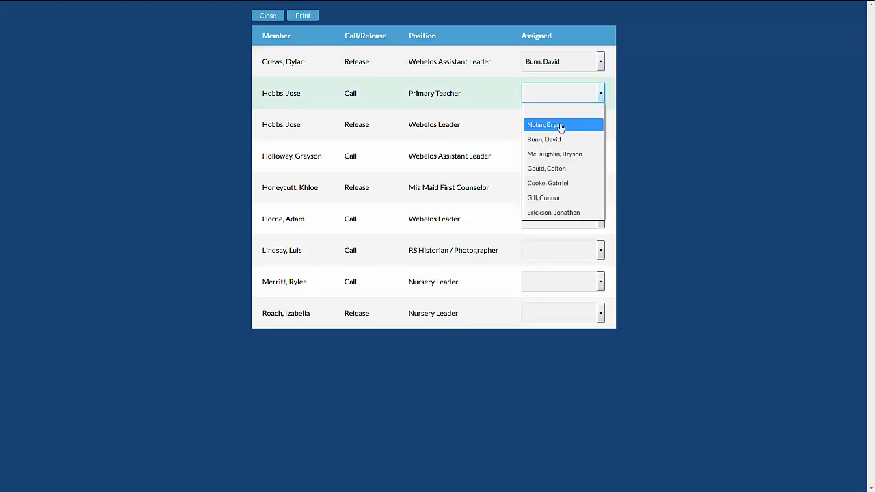
left_click(559, 124)
left_click(560, 125)
left_click(555, 158)
left_click(555, 160)
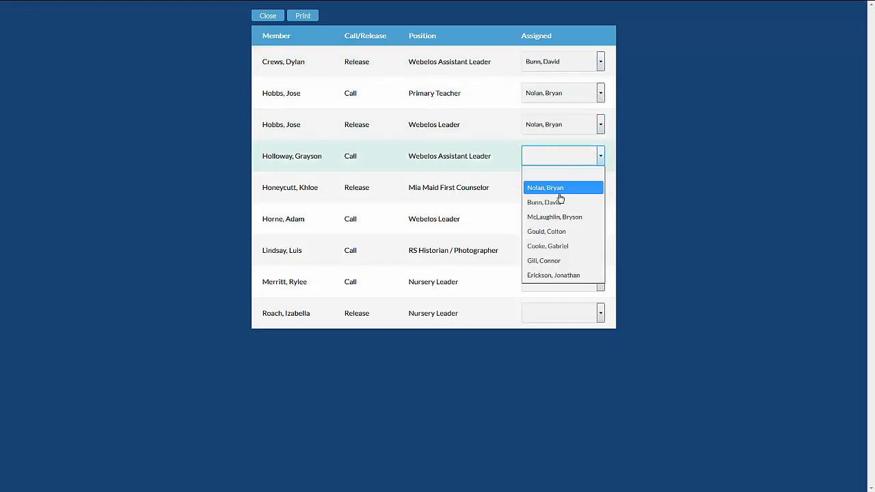
left_click(561, 197)
Assign the Mia Maid release to the third listed leader, the Webelos Leader call to the first, and the RS Historian / Photographer call to the second
left_click(560, 192)
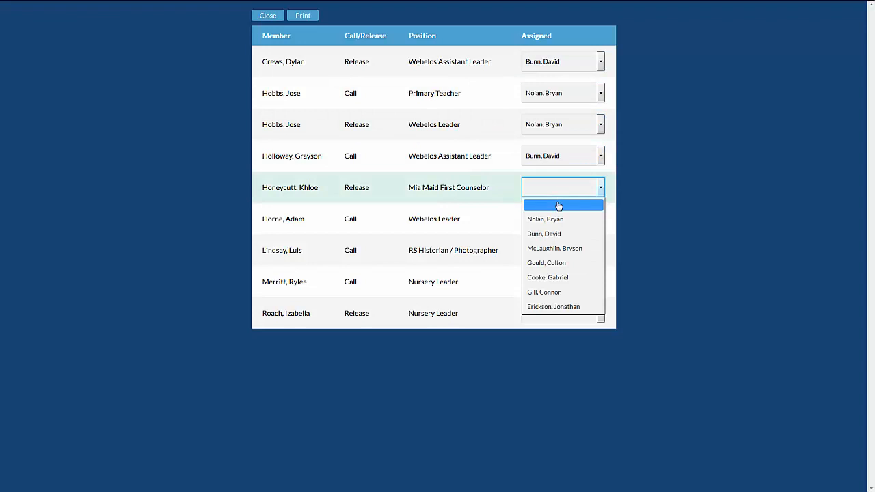
left_click(557, 248)
left_click(554, 220)
left_click(550, 251)
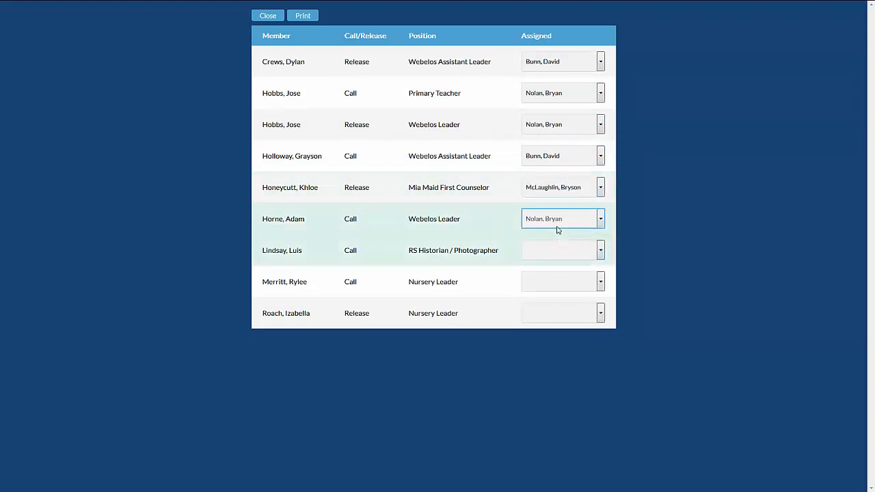
left_click(561, 251)
left_click(554, 296)
Assign the Nursery Leader call to the second listed leader and the Nursery Leader release to the third, and close the To-Do List
left_click(553, 282)
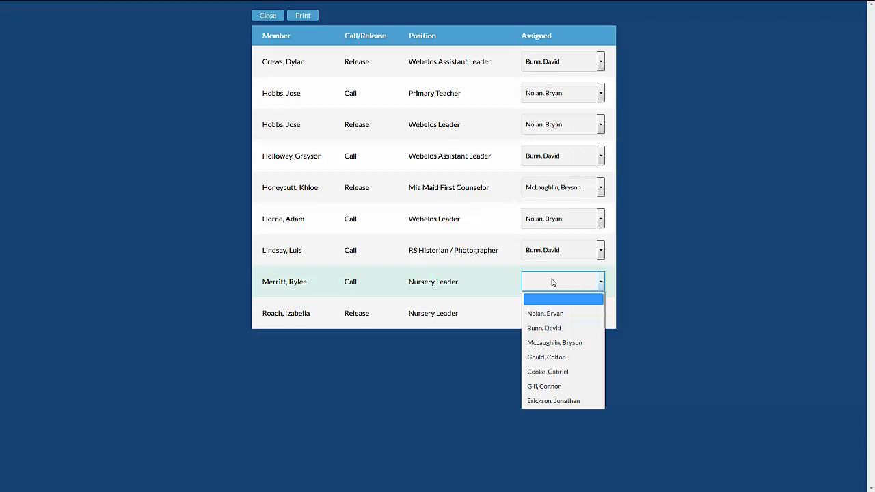
left_click(547, 329)
left_click(544, 319)
left_click(554, 374)
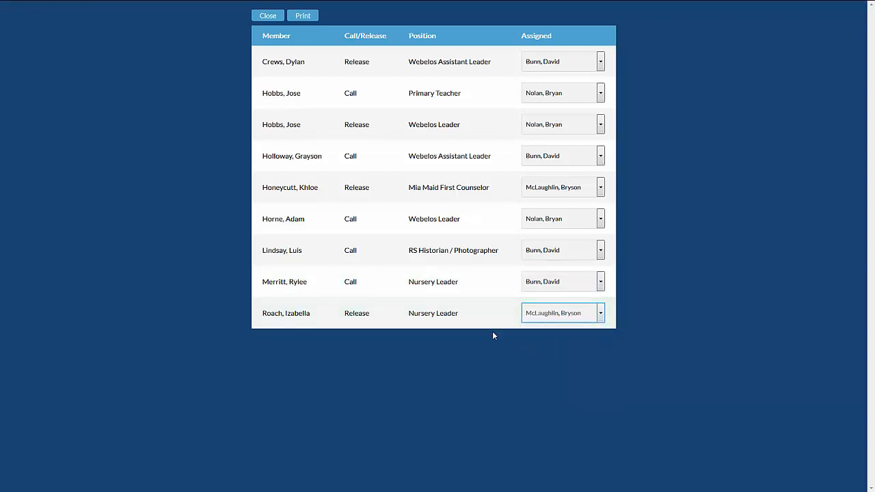
left_click(268, 17)
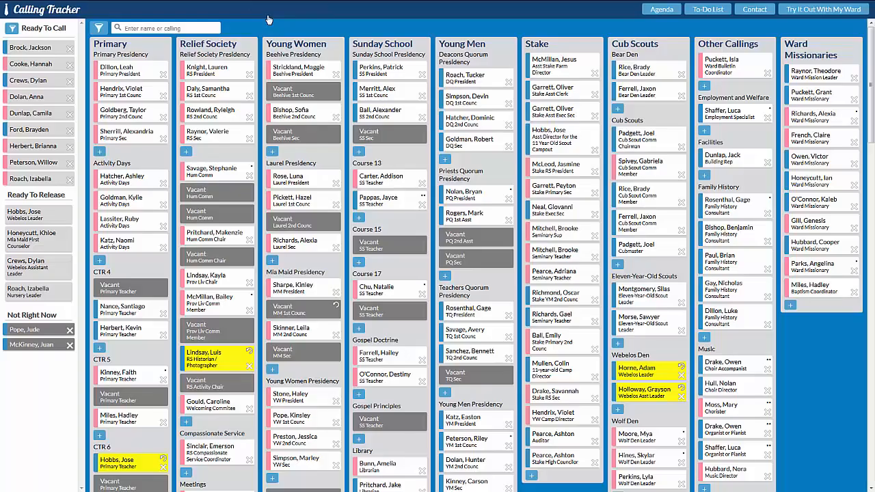
View the agenda, and leave the test drive for the login page to try the tool with one's own ward
left_click(659, 11)
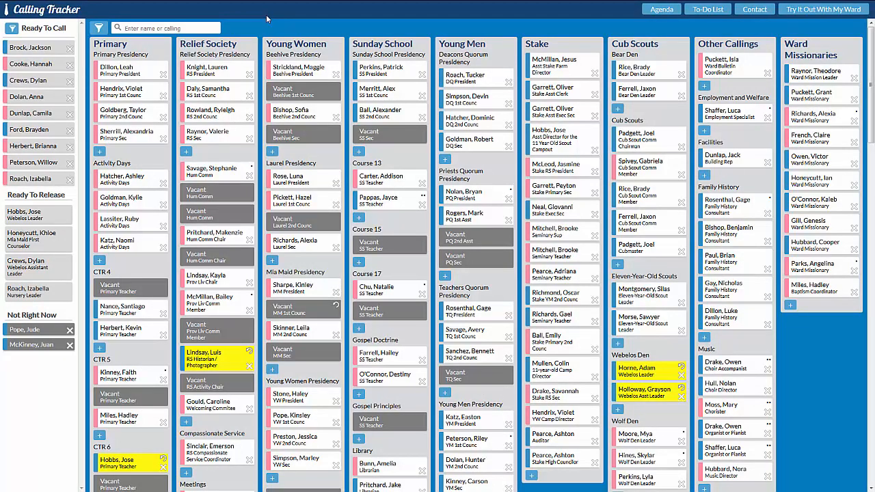
left_click(823, 13)
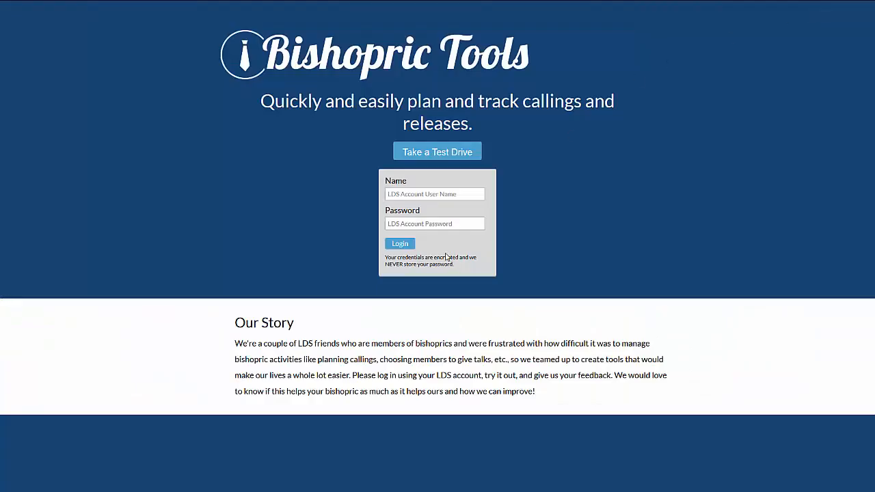